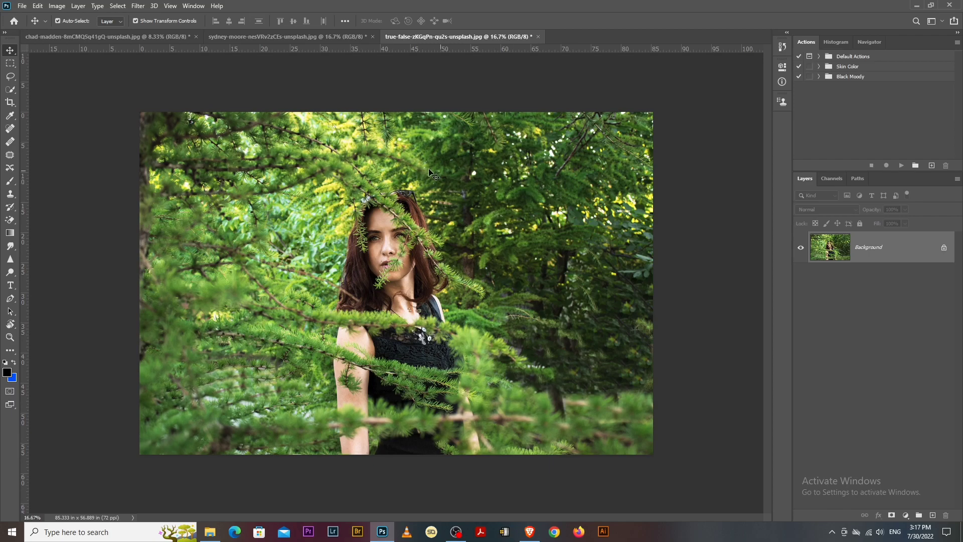
- Duplicate the forest portrait's Background into Layer 1 with Ctrl+J and bring up the Actions panel
left_click(471, 186)
left_click(885, 249)
key("ctrl+j")
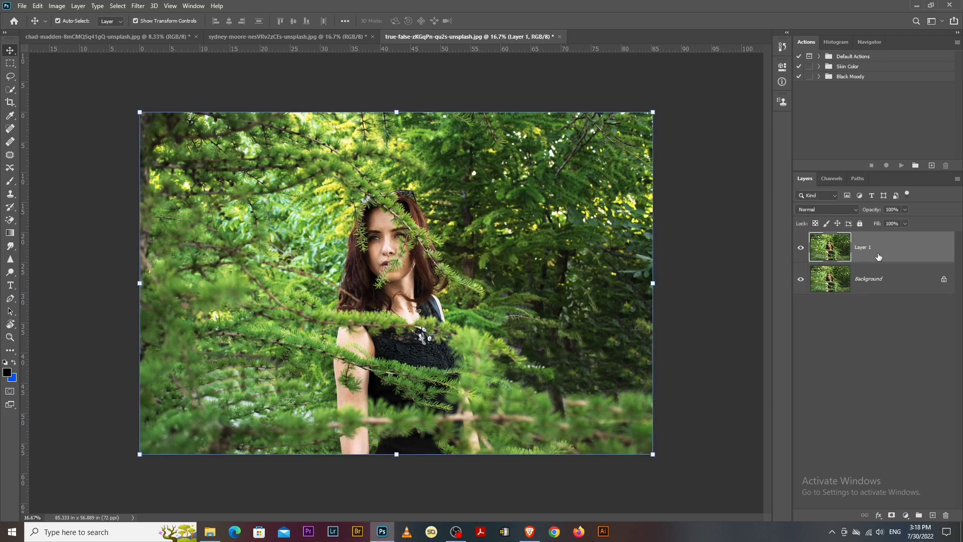
left_click(876, 276)
left_click(878, 258)
left_click(807, 44)
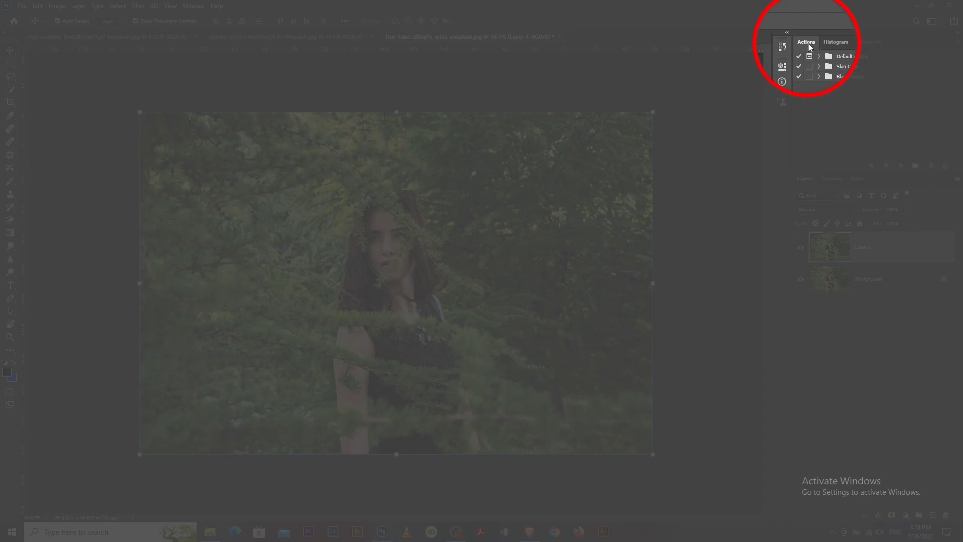
- Expand the Black Moody set and select its 'Black moody Photoshop Malayali' action
left_click(819, 77)
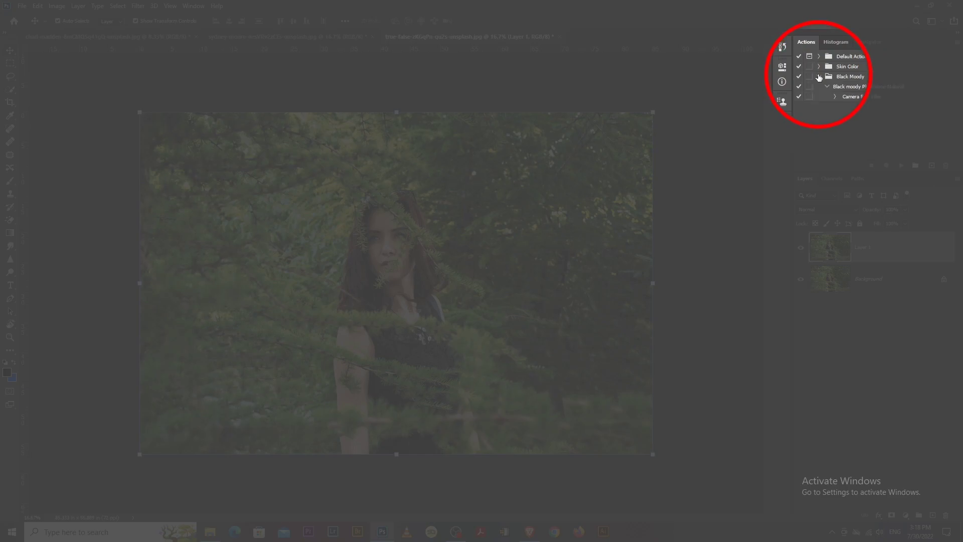
left_click(855, 88)
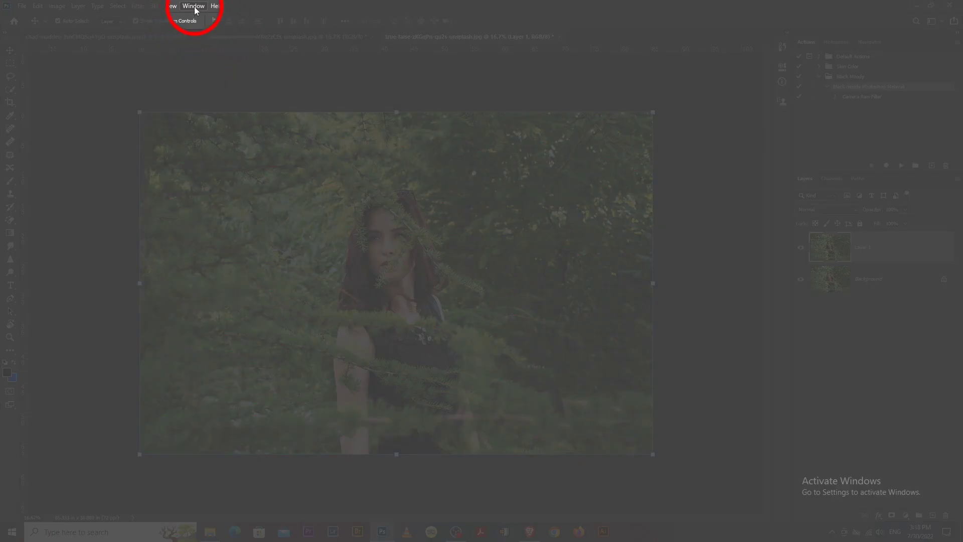
left_click(194, 7)
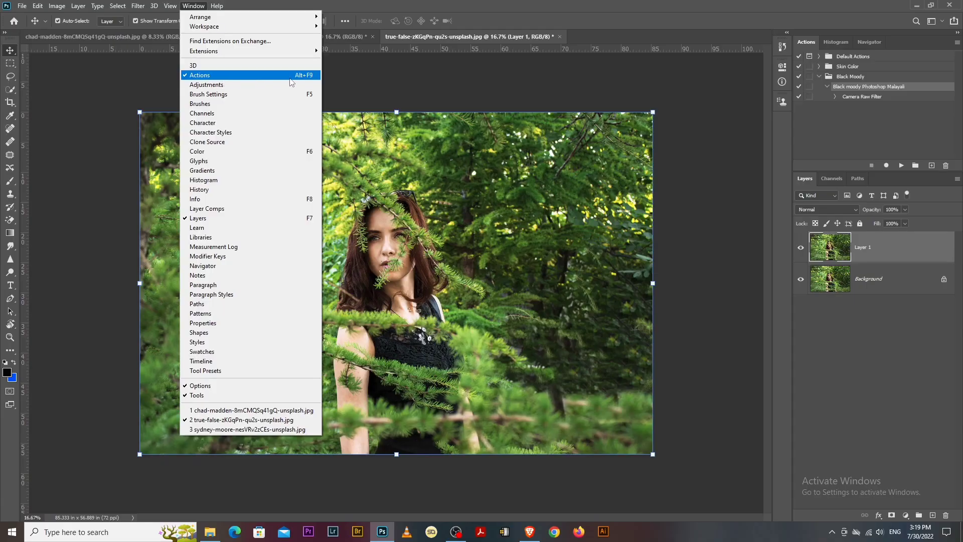
- Play the 'Black moody Photoshop Malayali' action on Layer 1
left_click(672, 69)
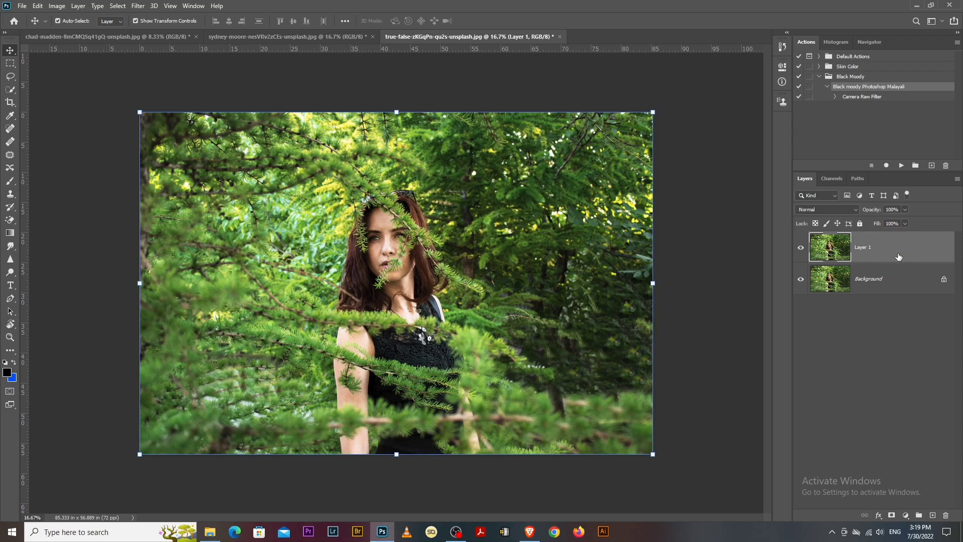
left_click(860, 88)
left_click(901, 166)
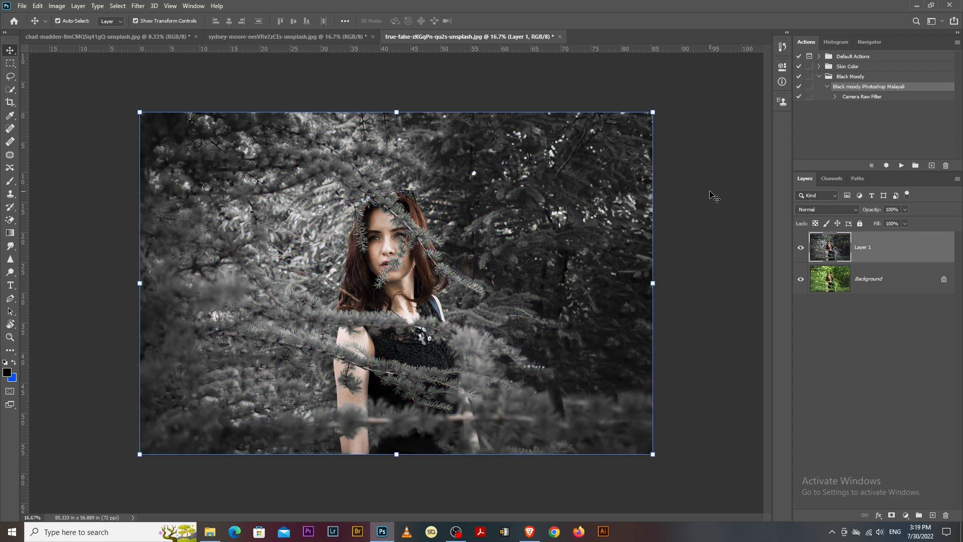
left_click(714, 197)
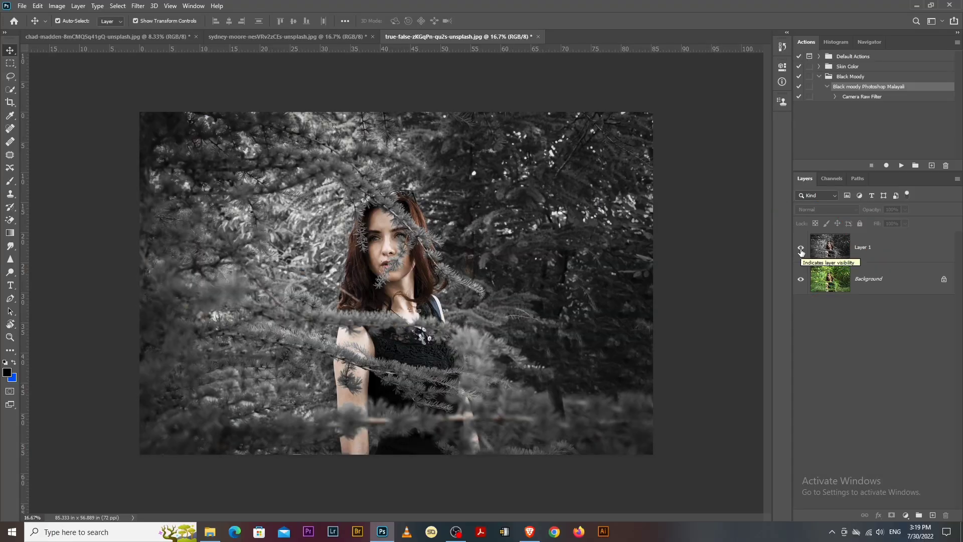
left_click(800, 249)
left_click(801, 248)
left_click(801, 249)
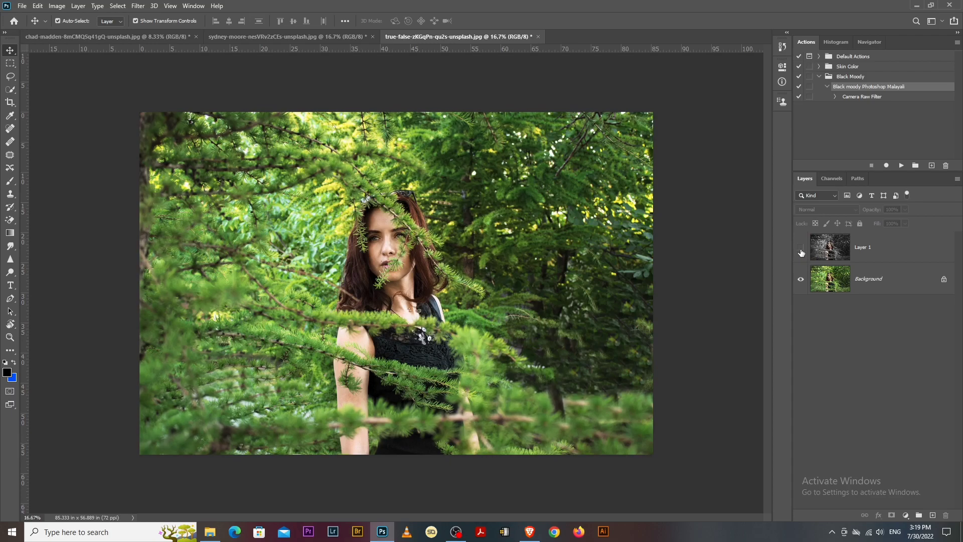
left_click(801, 249)
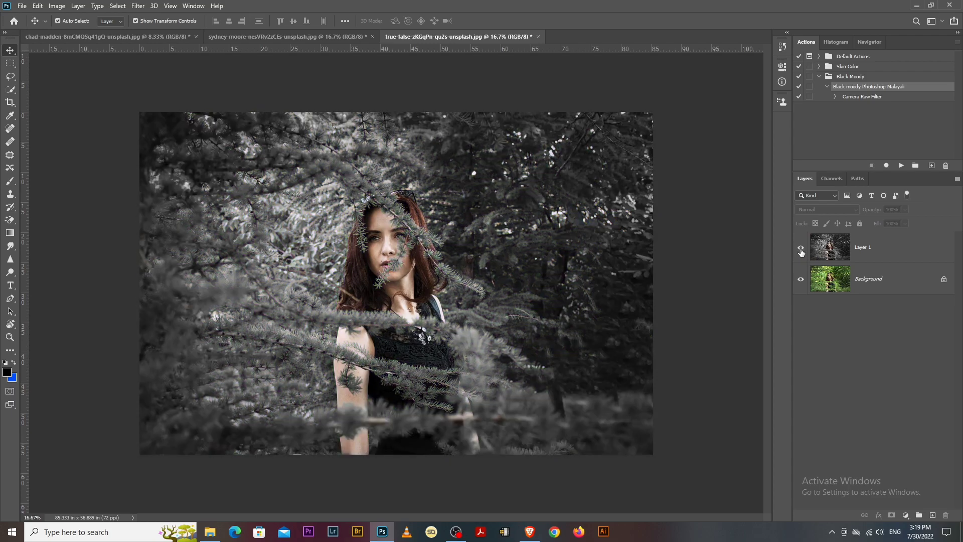
left_click(343, 40)
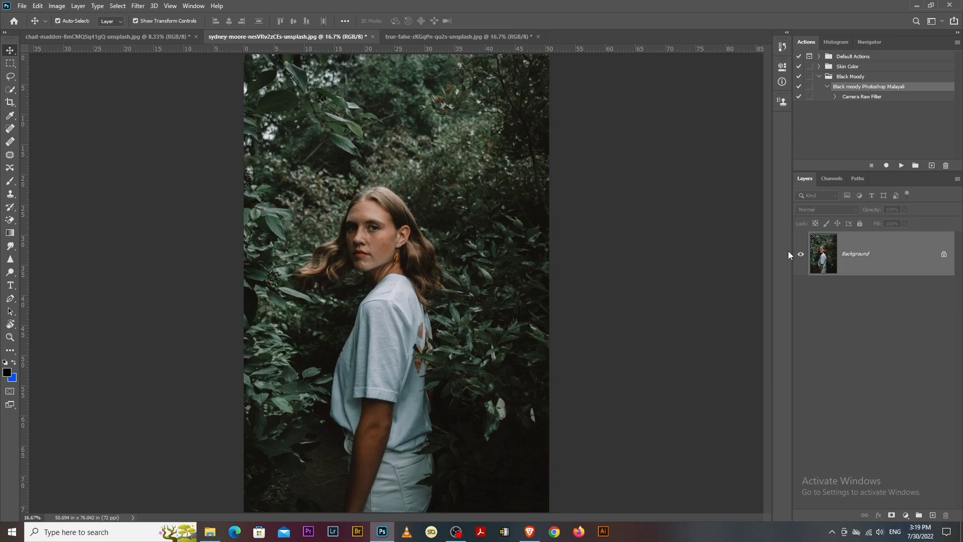
- Duplicate the t-shirt portrait's Background and play the Black moody action on the copy
key("ctrl+j")
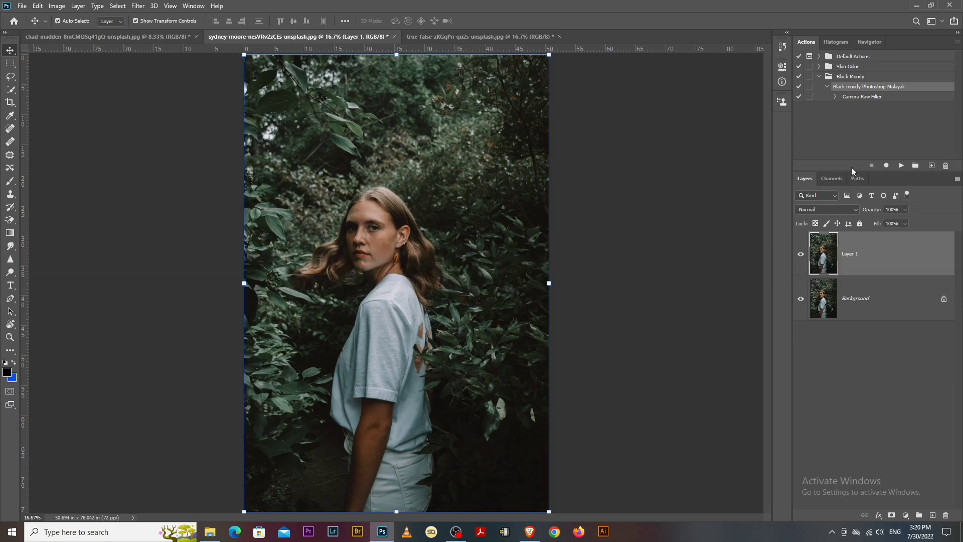
left_click_drag(852, 171, 852, 127)
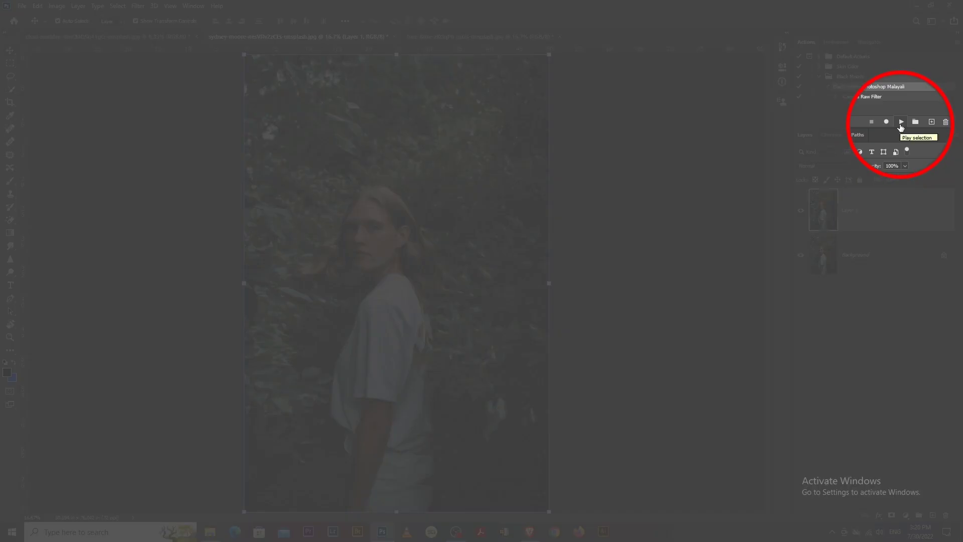
left_click(901, 123)
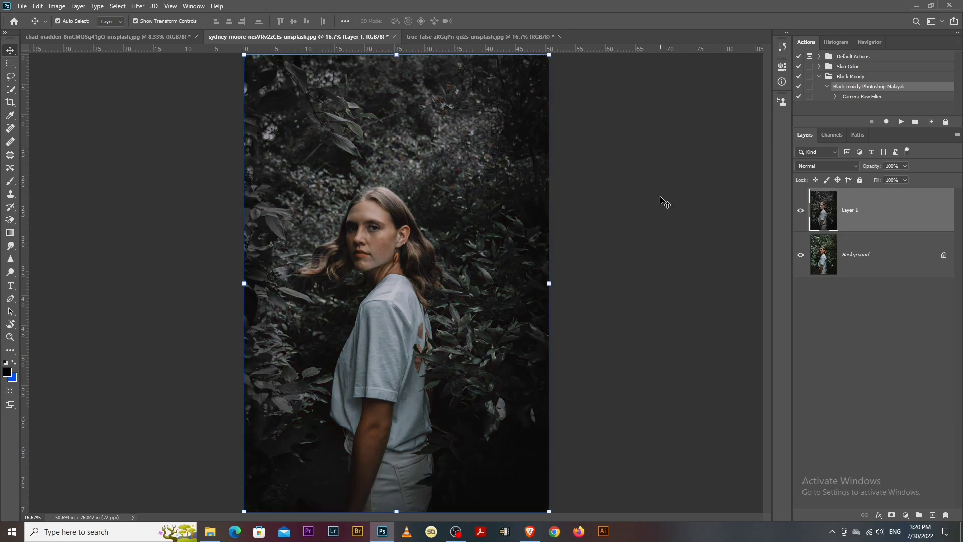
key("ctrl+minus")
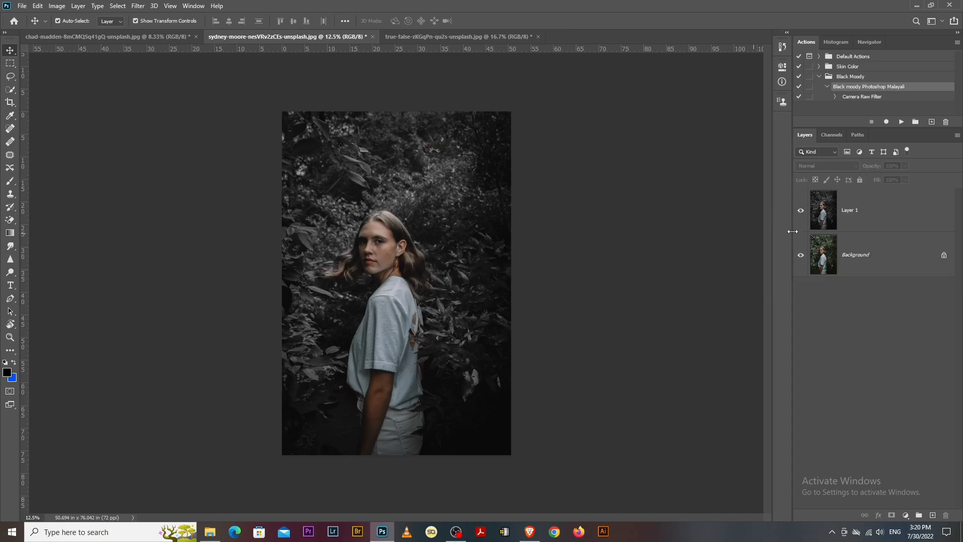
- Toggle the graded layer off and on to compare, then switch to the chad-madden hiker photo
left_click(801, 210)
left_click(802, 210)
left_click(802, 211)
left_click(801, 211)
left_click(146, 37)
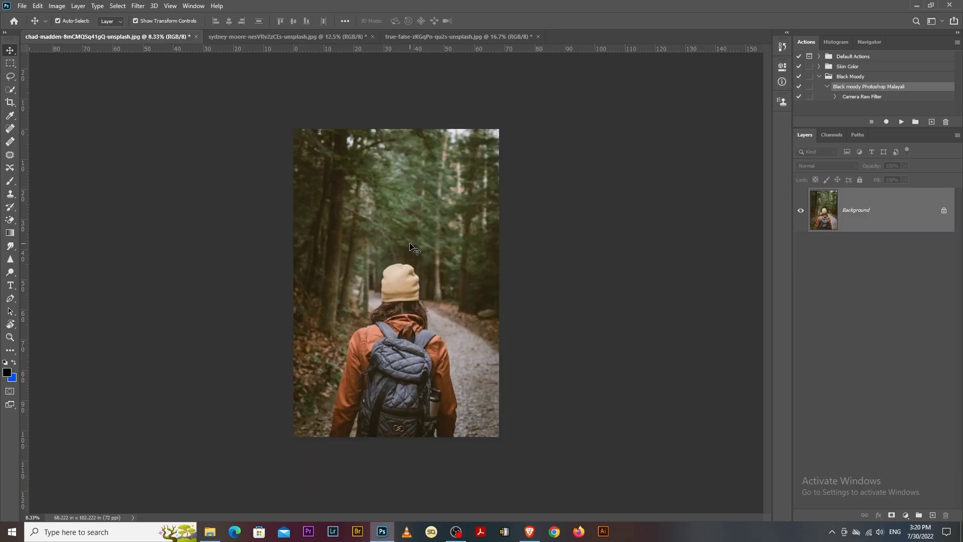
- Duplicate the hiker photo's Background, play the Black moody action on it, then return to the true-false portrait
key("ctrl+j")
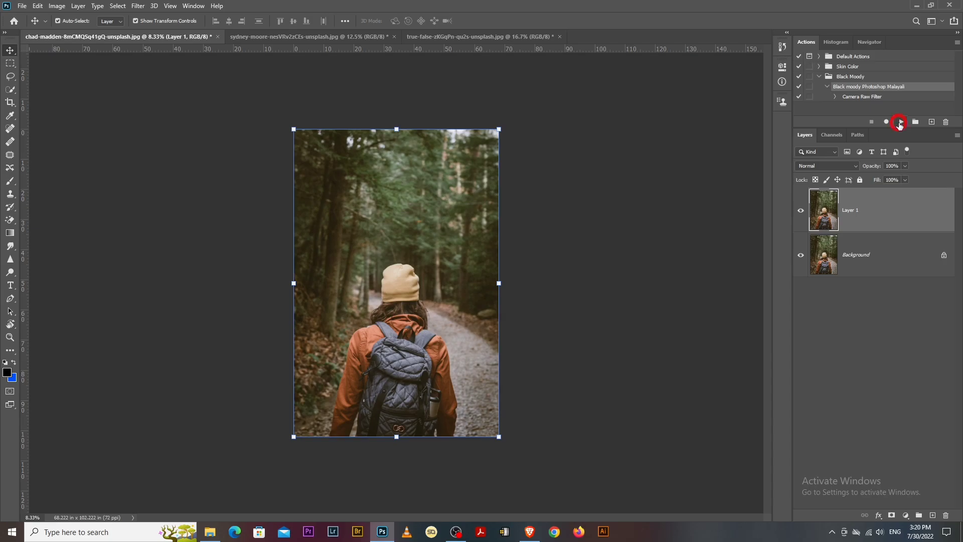
left_click(899, 123)
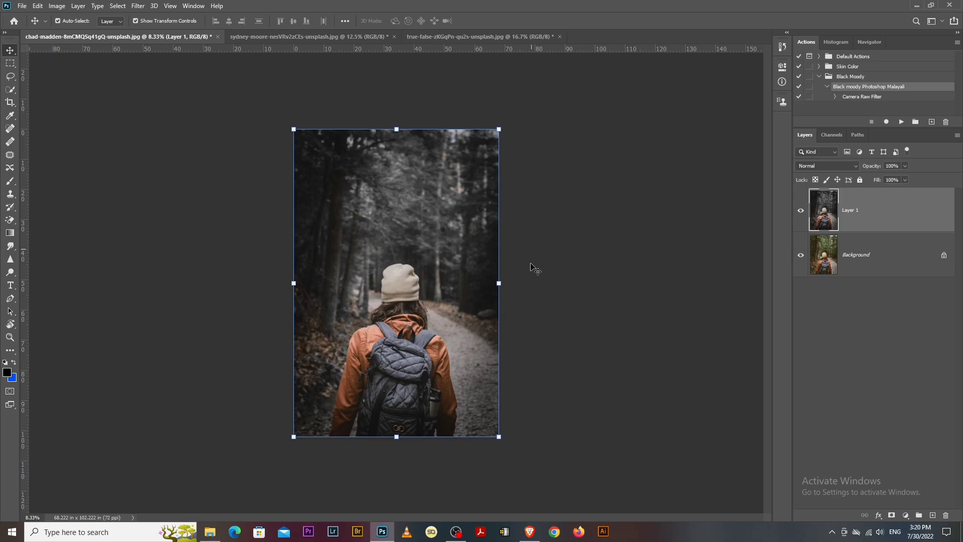
left_click(535, 269)
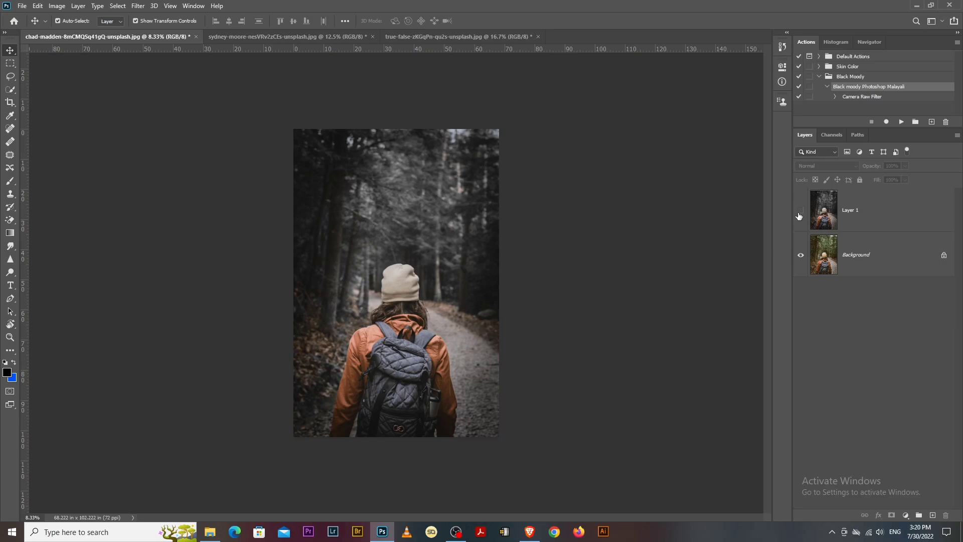
left_click(803, 205)
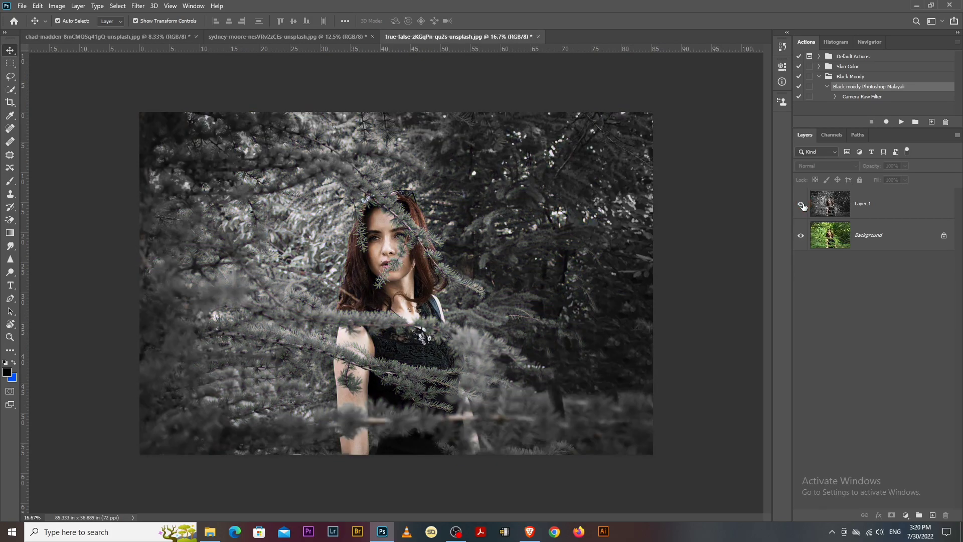
left_click_drag(822, 205, 947, 514)
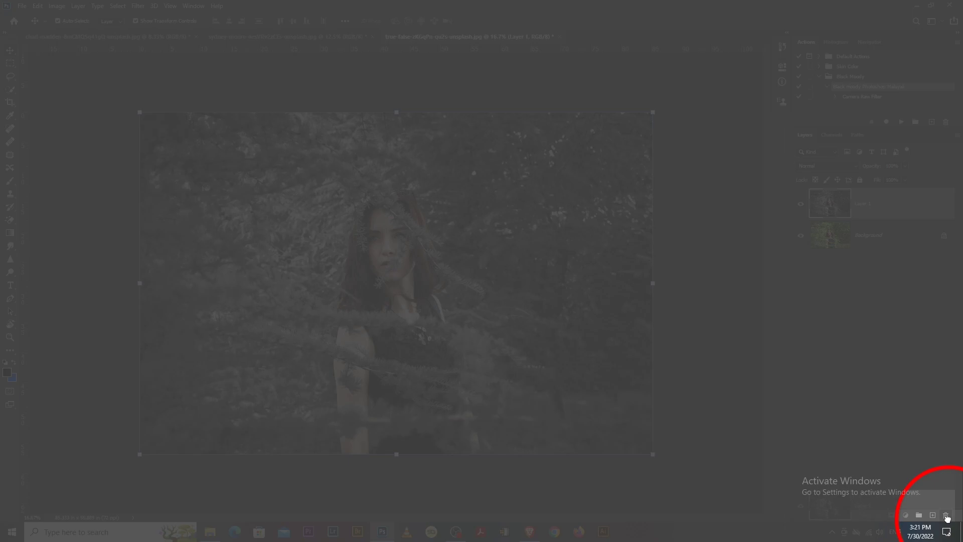
left_click_drag(947, 518, 947, 519)
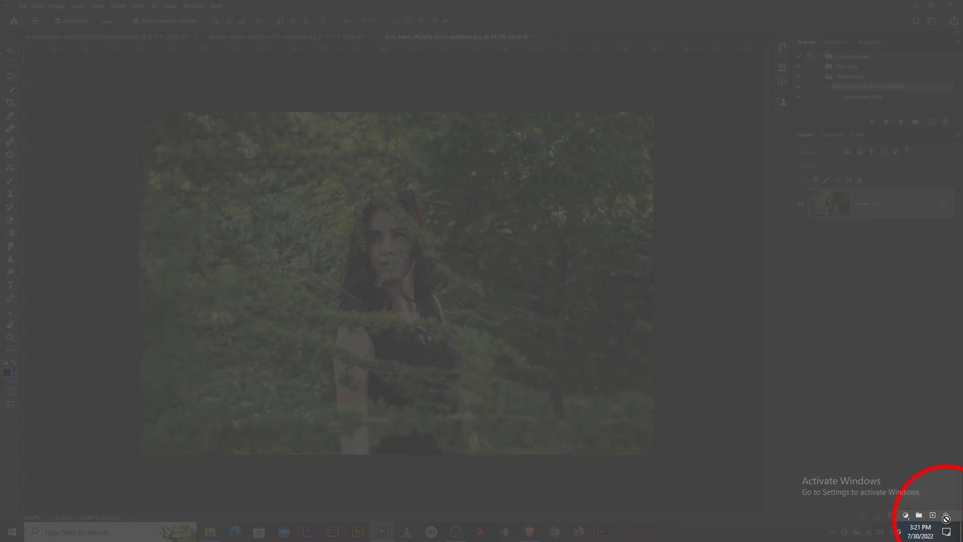
key("ctrl")
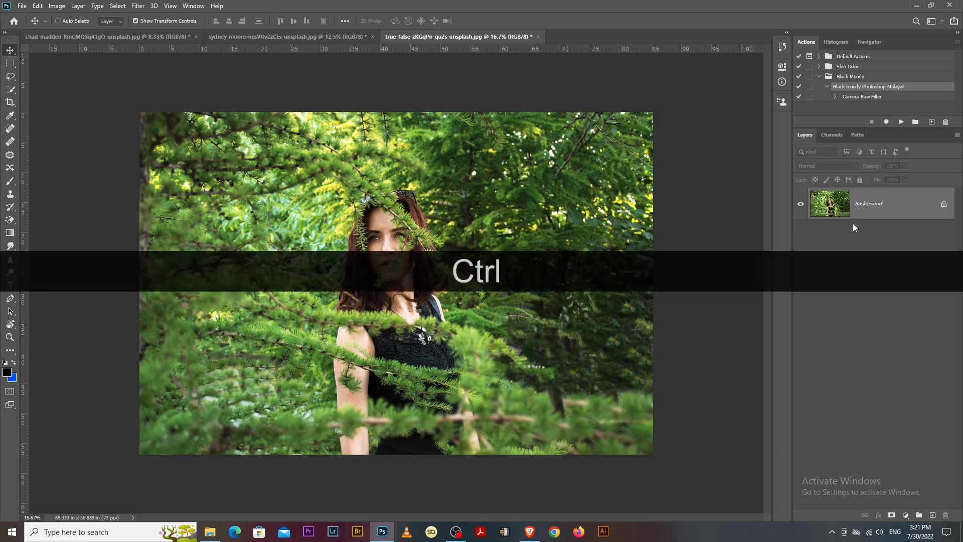
key("ctrl+j")
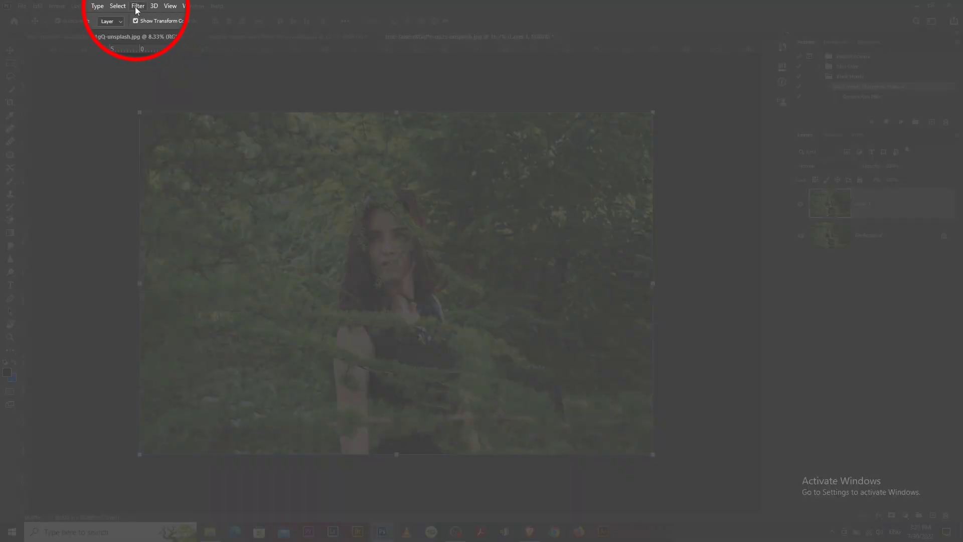
left_click(138, 7)
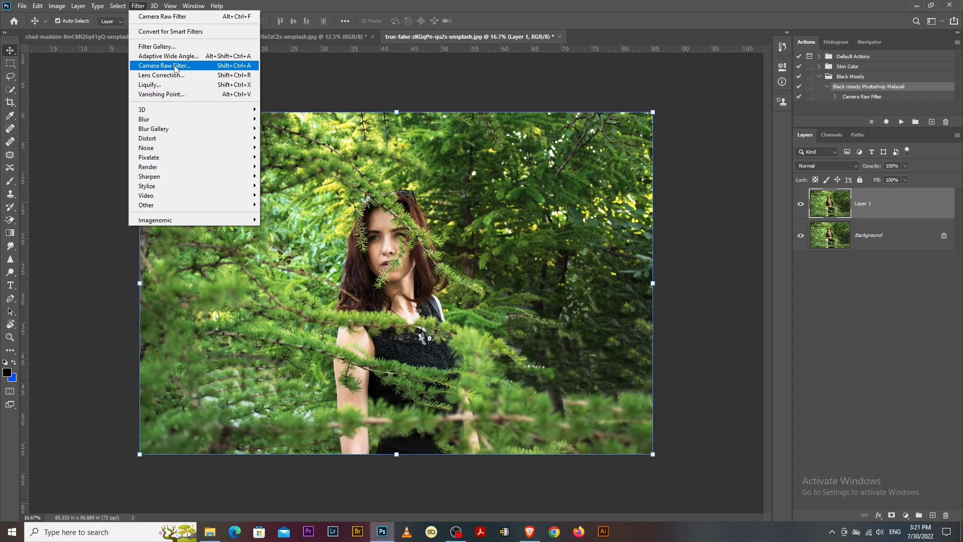
left_click(174, 66)
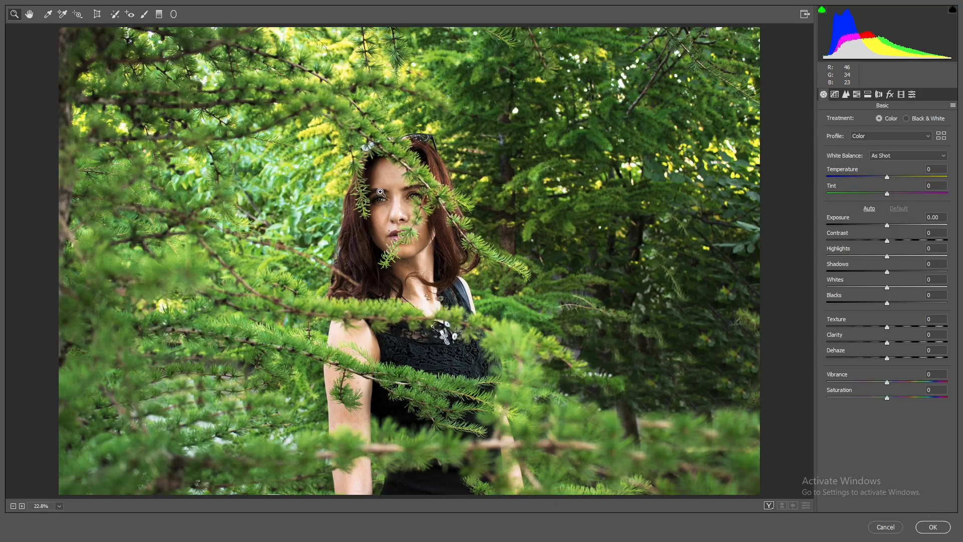
key("ctrl+minus")
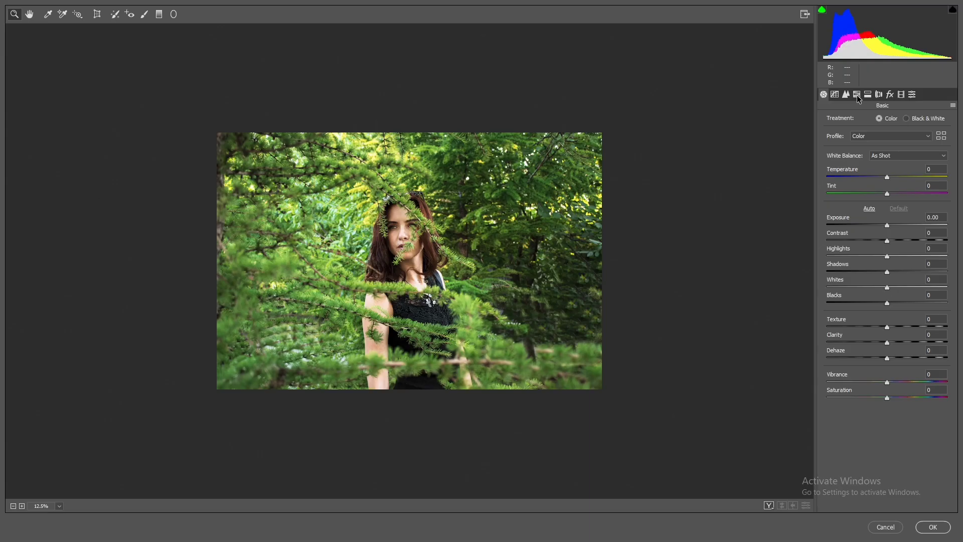
- Open Camera Raw's HSL Adjustments and settle on the Saturation tab
left_click(856, 95)
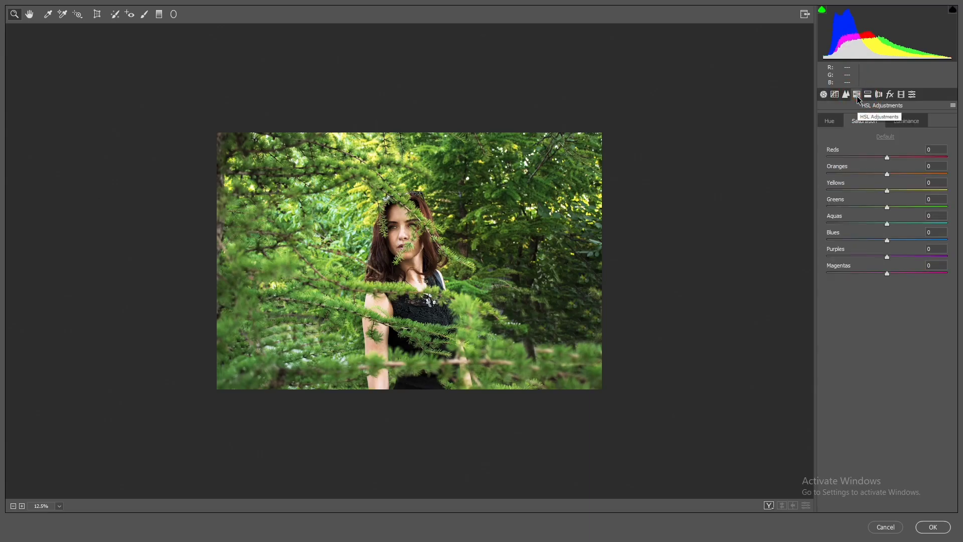
left_click(830, 121)
left_click(863, 122)
left_click(907, 123)
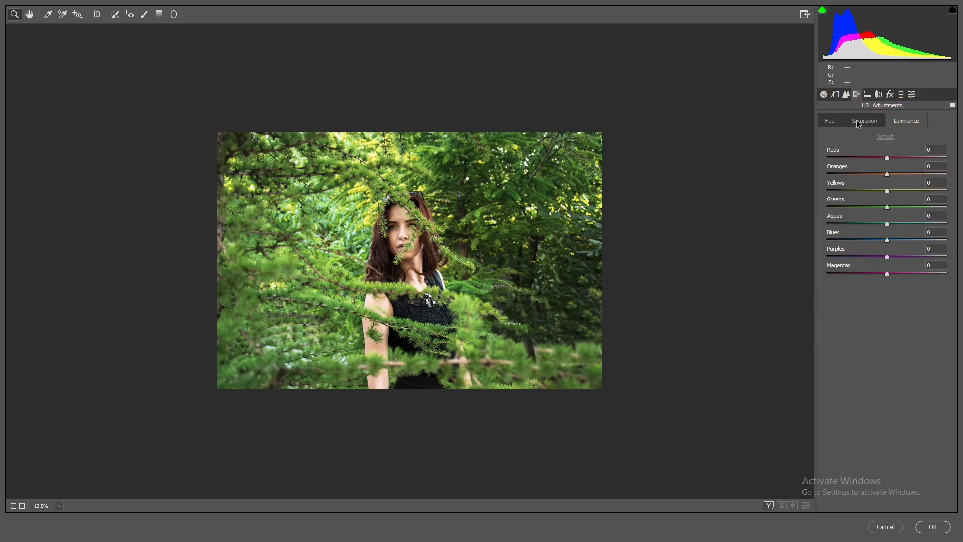
left_click(858, 124)
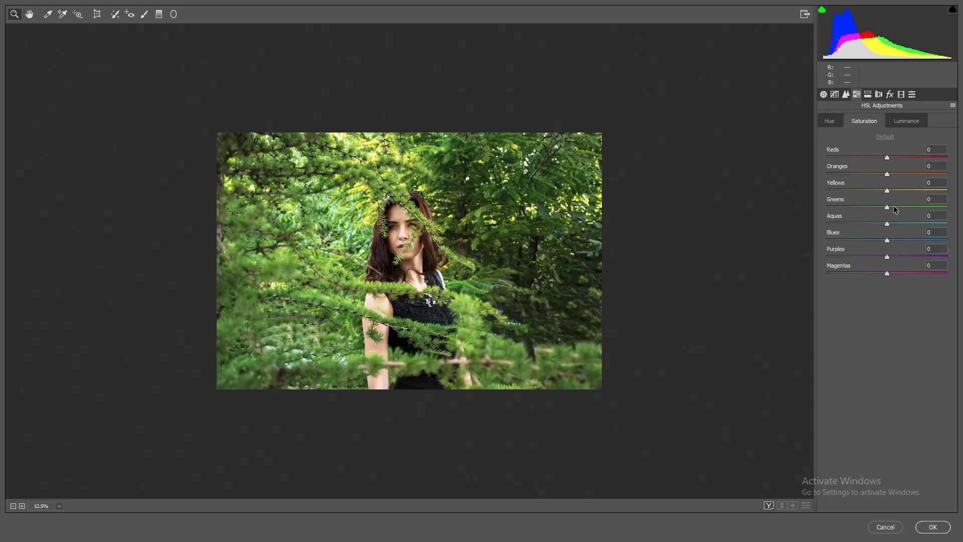
- Drag Greens and Yellows saturation down to -100, zooming in to check the foliage
left_click(888, 207)
left_click_drag(887, 207, 812, 211)
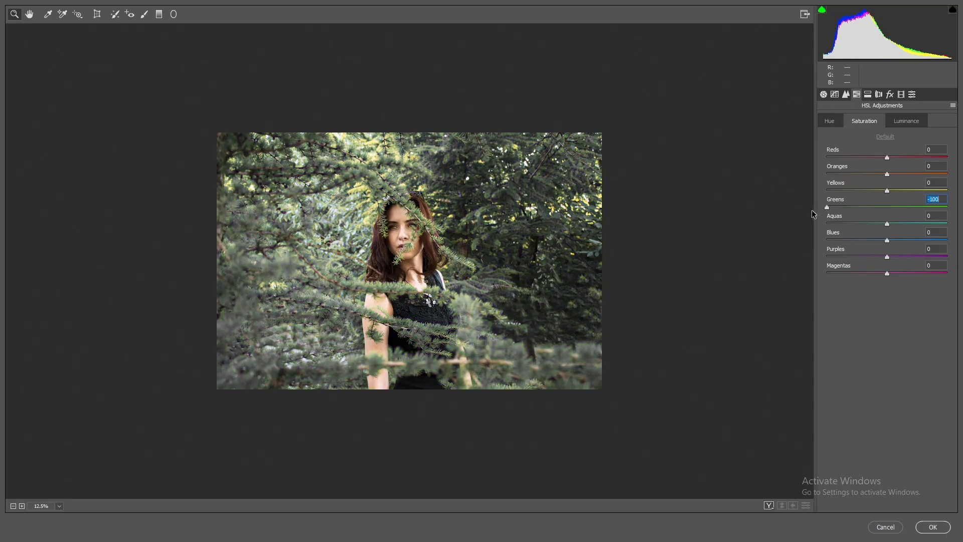
left_click(889, 191)
left_click_drag(889, 190, 695, 200)
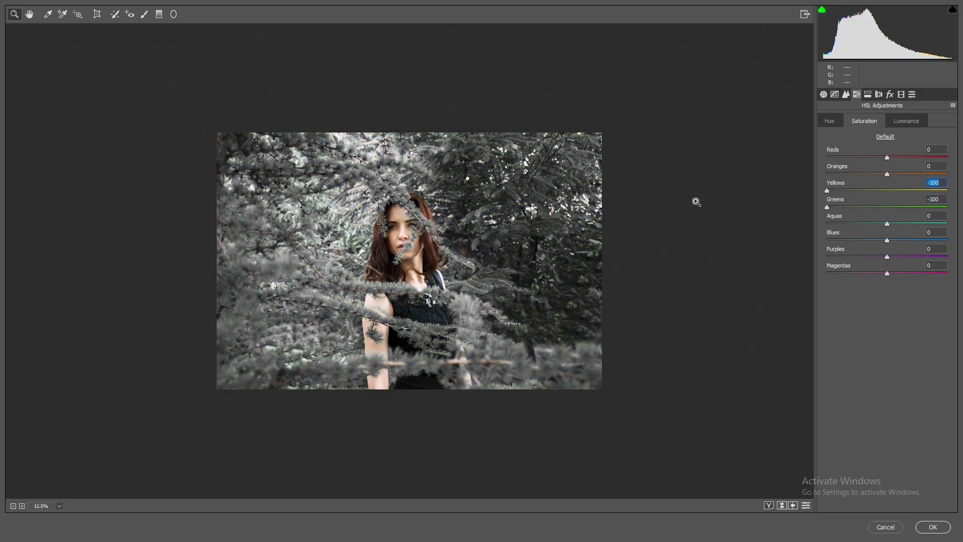
left_click(353, 217)
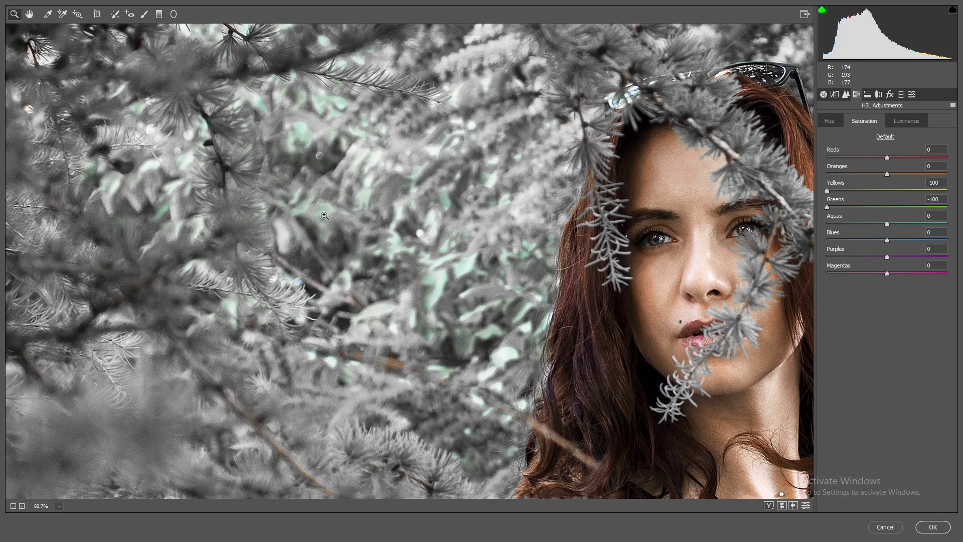
key("ctrl+minus")
key("ctrl+minus")
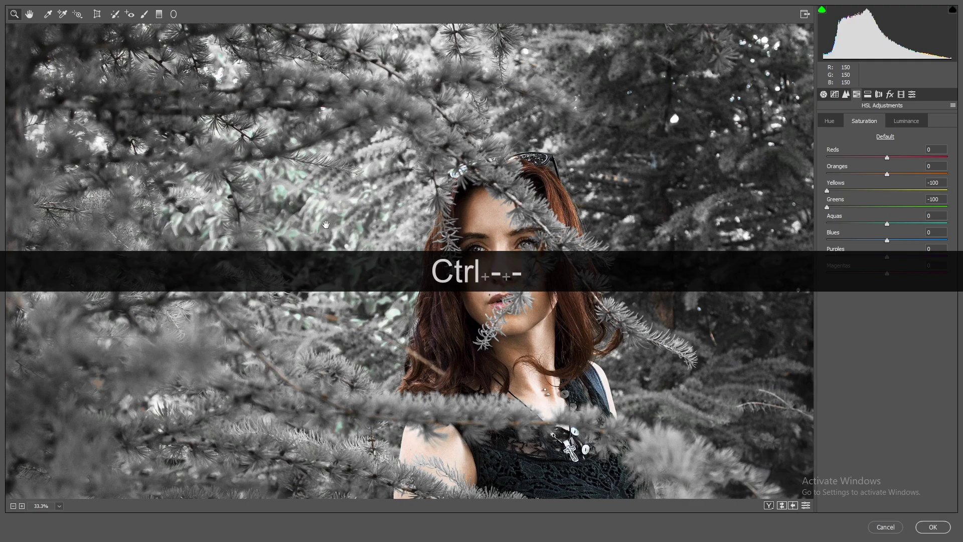
key("ctrl+minus")
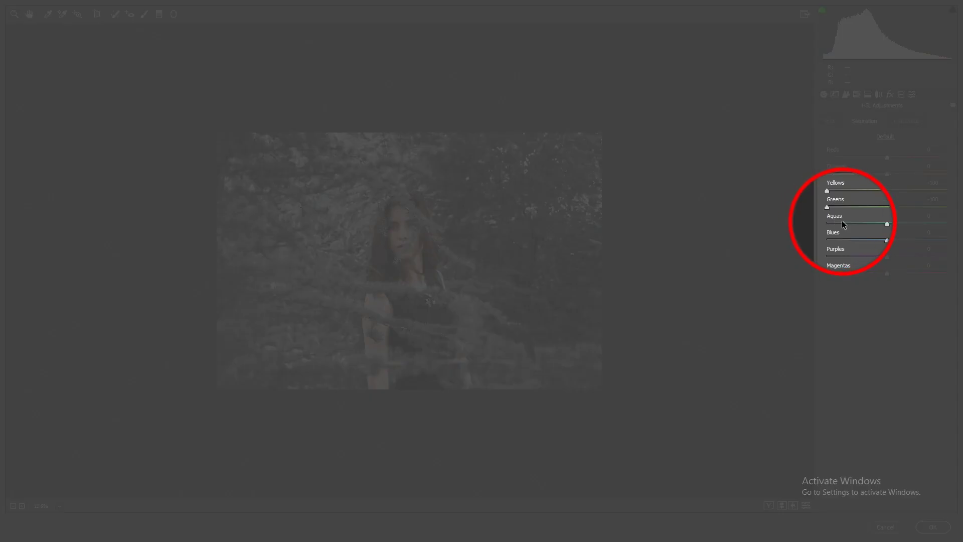
- Drop Aquas saturation to -100, then select the Greens value on the Luminance tab
left_click(886, 225)
left_click_drag(885, 224, 824, 226)
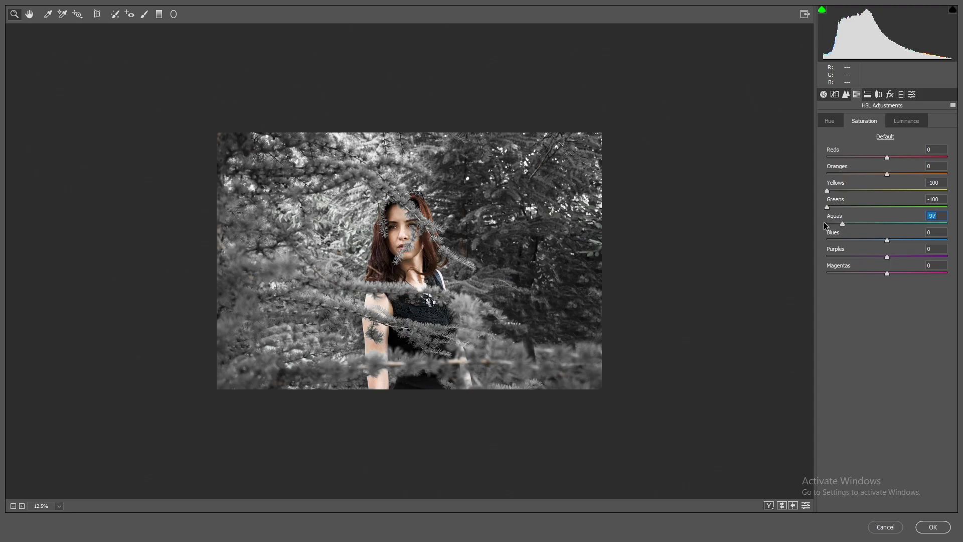
left_click_drag(825, 226, 823, 228)
left_click(898, 123)
left_click(887, 208)
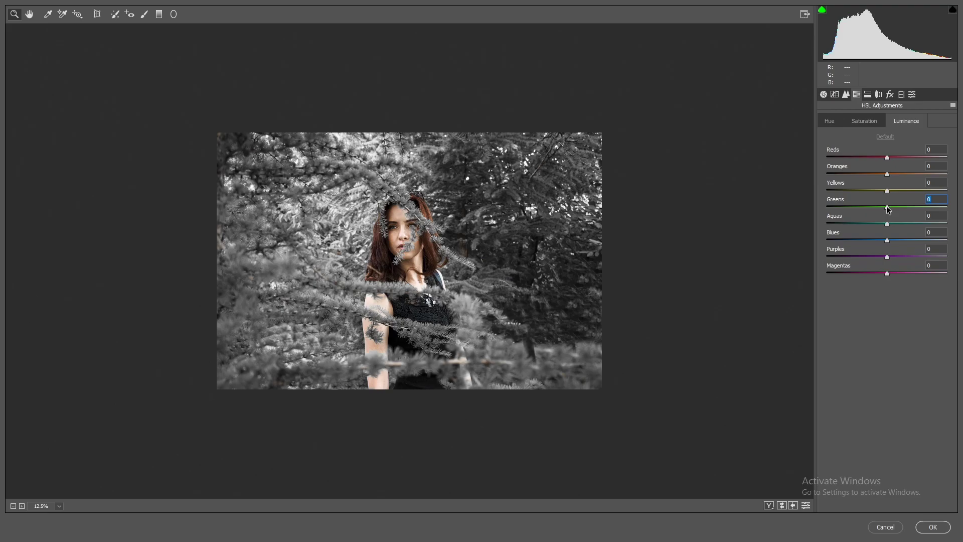
- Set HSL luminance to Greens -25, Yellows -24 and Aquas -31
type("-25")
key("Return")
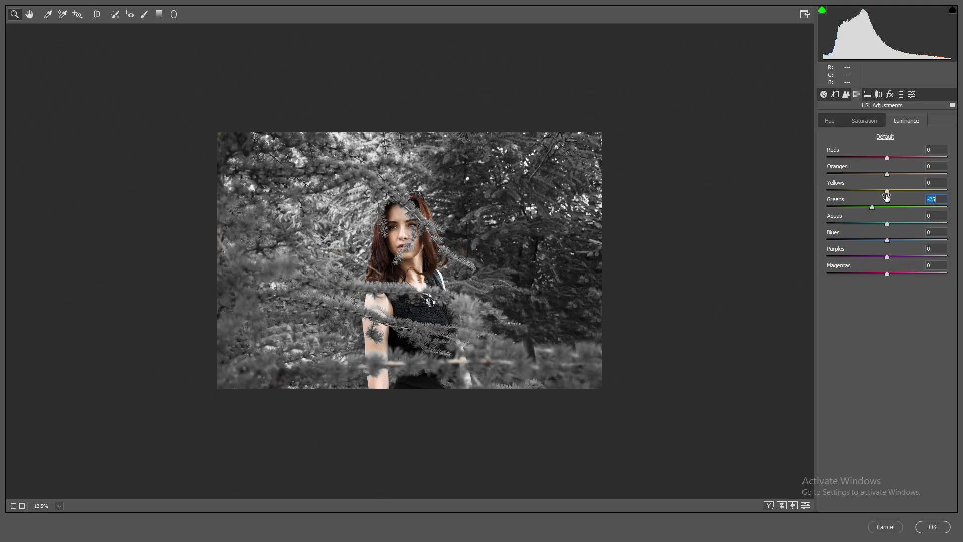
left_click_drag(887, 197, 873, 194)
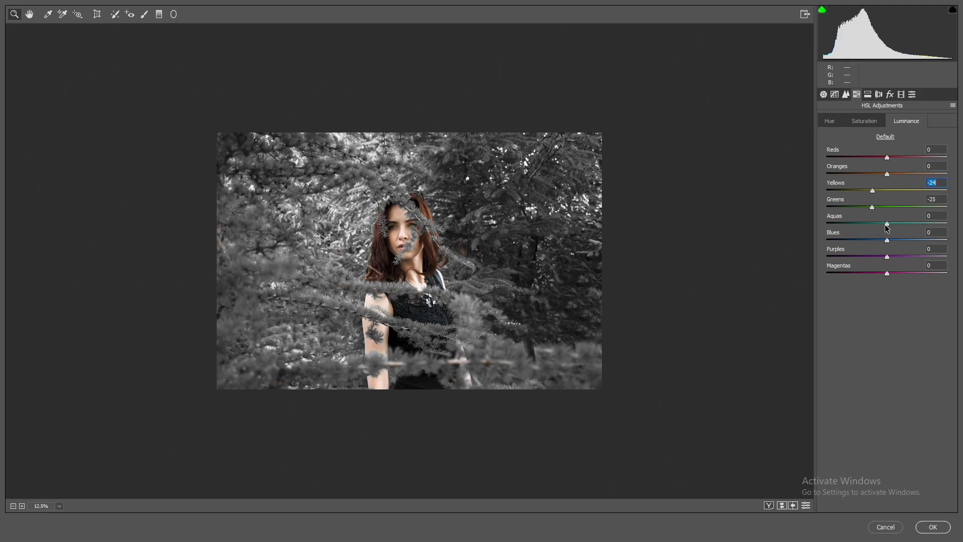
left_click_drag(887, 224, 868, 224)
left_click(824, 94)
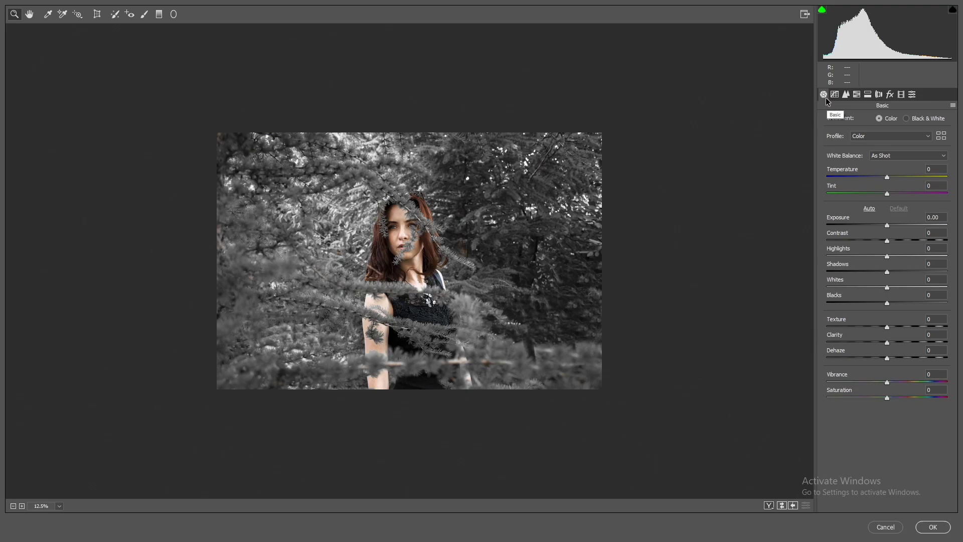
- Set Shadows -29, Highlights -53, Dehaze +24 and Clarity +13, then confirm the Camera Raw Filter
left_click(869, 271)
left_click_drag(869, 271, 853, 257)
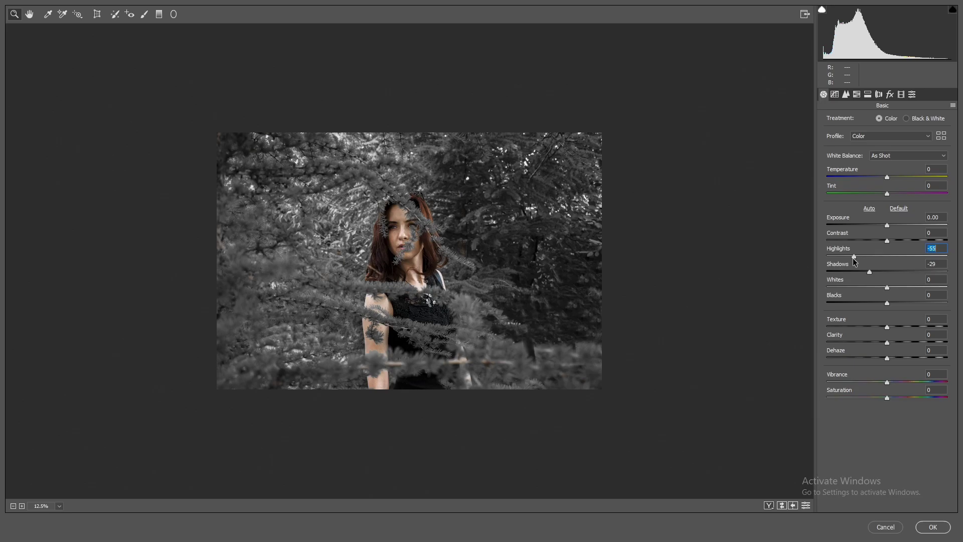
left_click_drag(853, 258, 855, 257)
left_click_drag(887, 357, 904, 359)
left_click_drag(905, 359, 901, 358)
left_click_drag(887, 342, 897, 344)
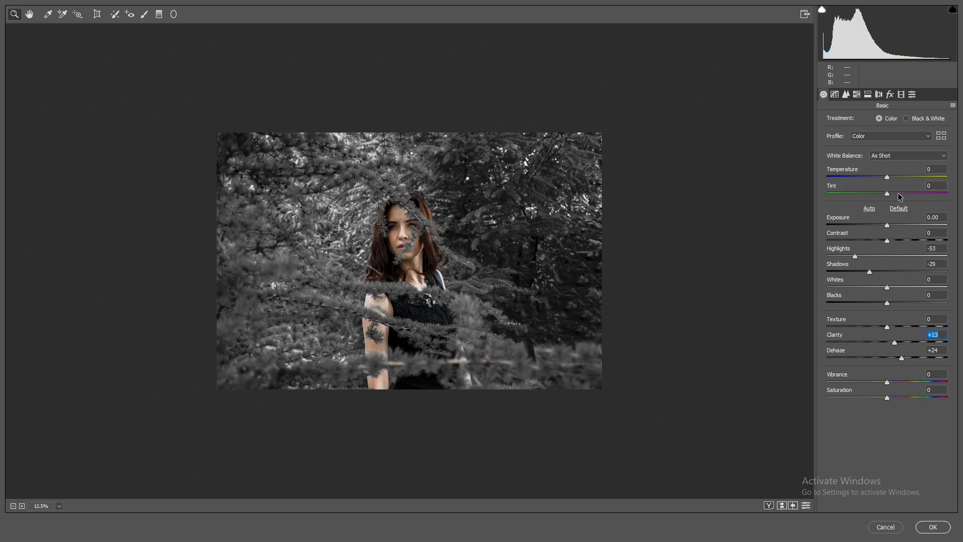
key("Return")
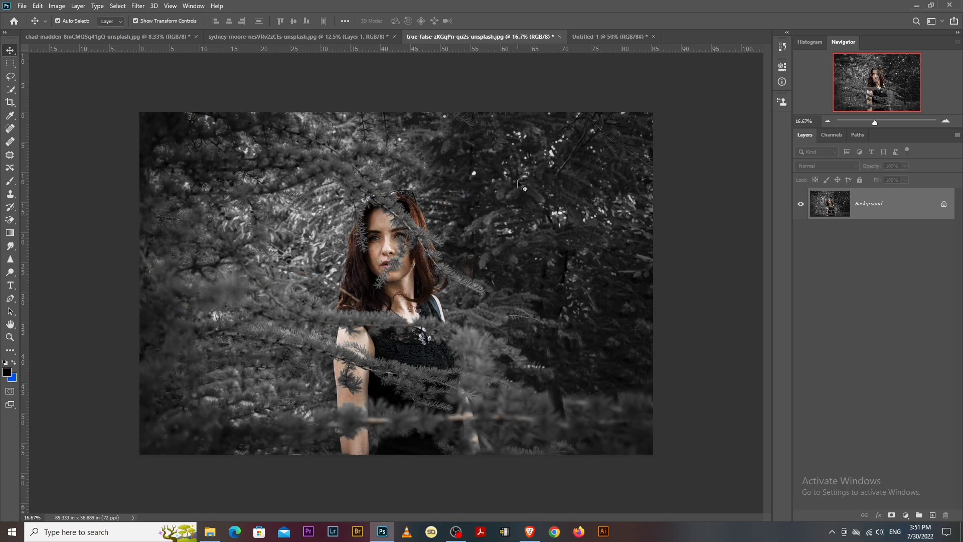
- On the hiker photo, bend the RGB curve into an S, lifting input 187 to 202 and lowering the shadows
left_click(153, 41)
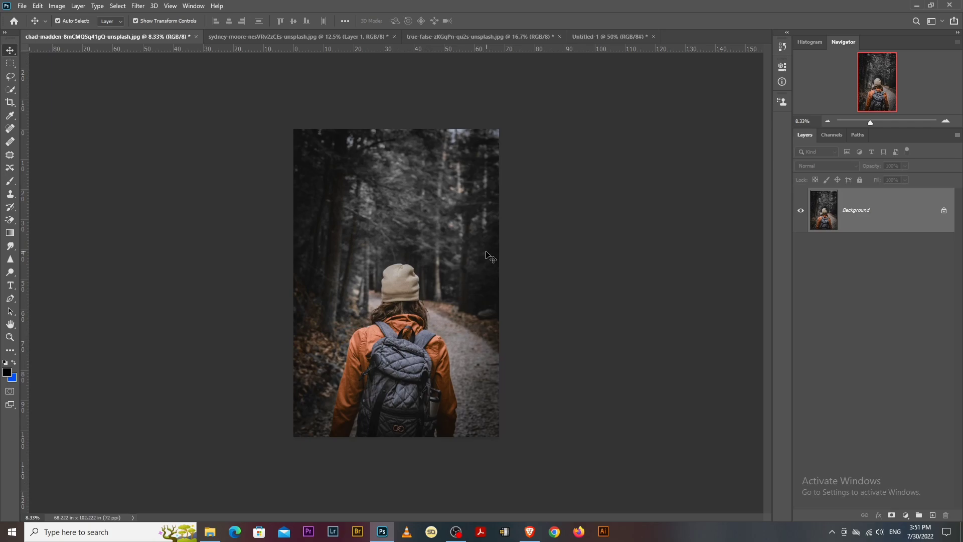
key("ctrl+m")
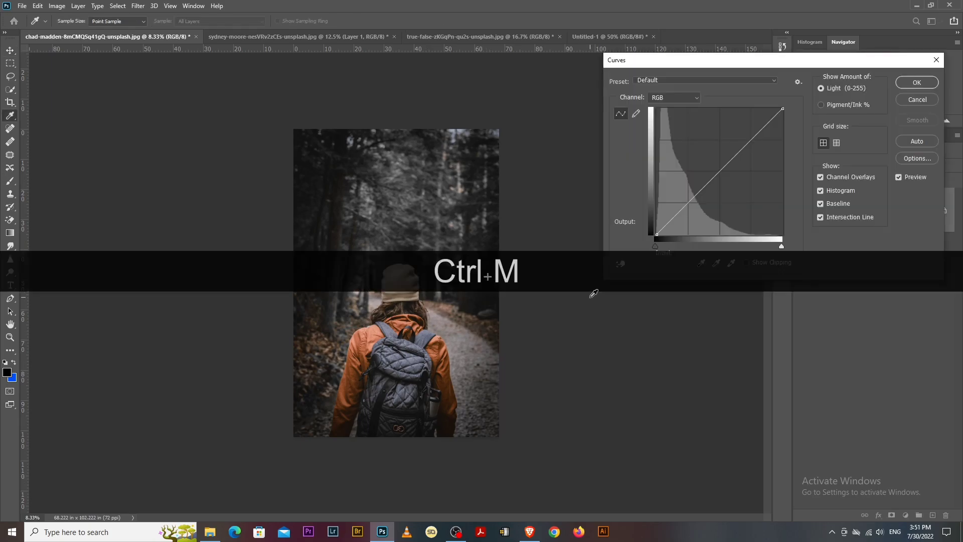
left_click_drag(744, 147, 744, 137)
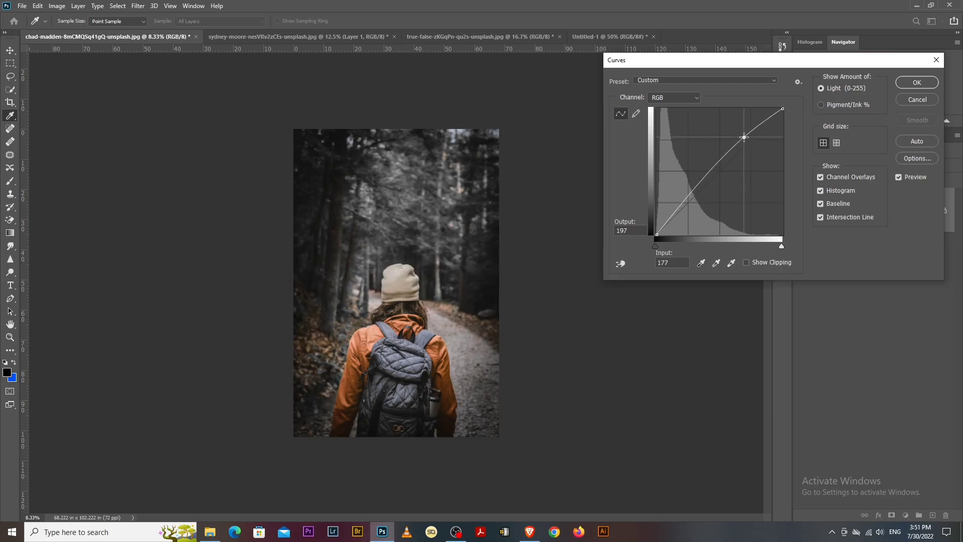
left_click_drag(696, 191, 697, 198)
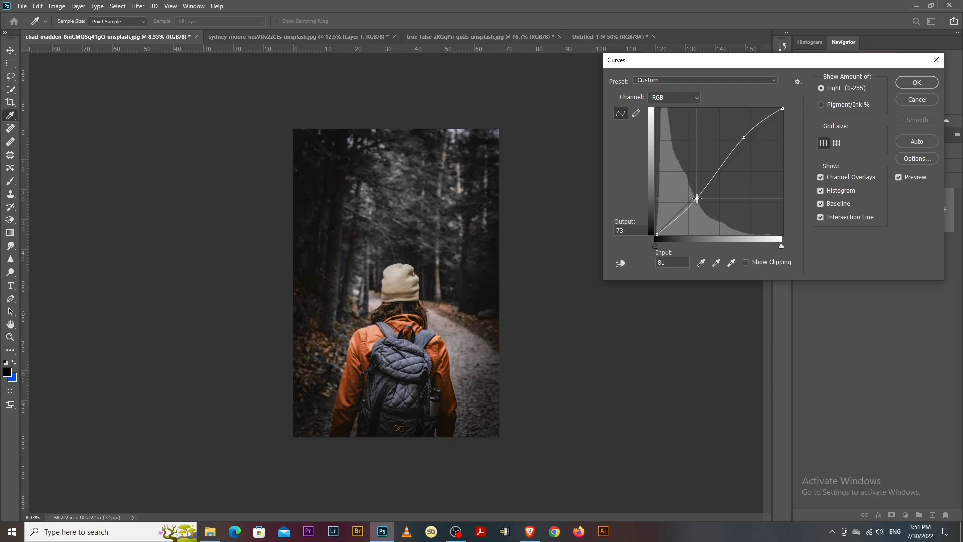
left_click_drag(697, 198, 696, 196)
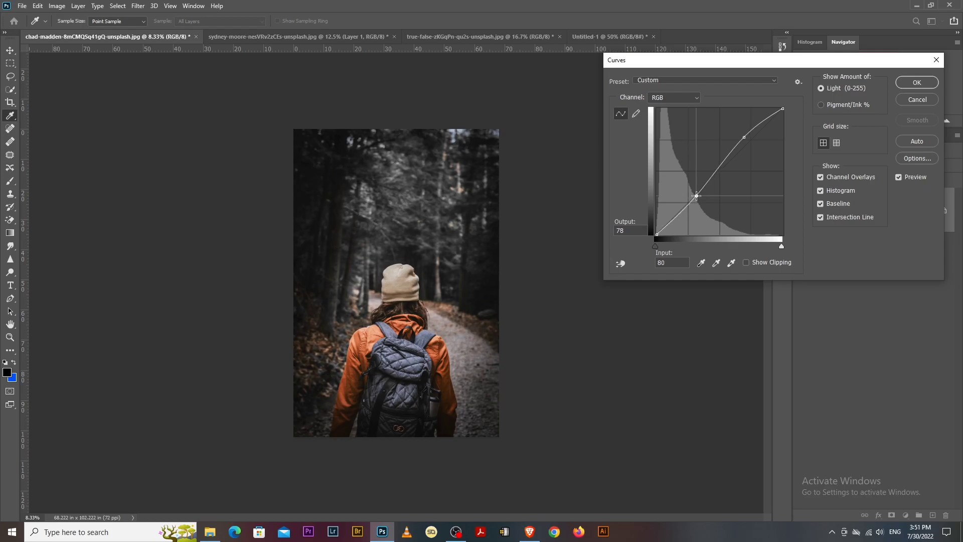
left_click_drag(742, 138, 747, 135)
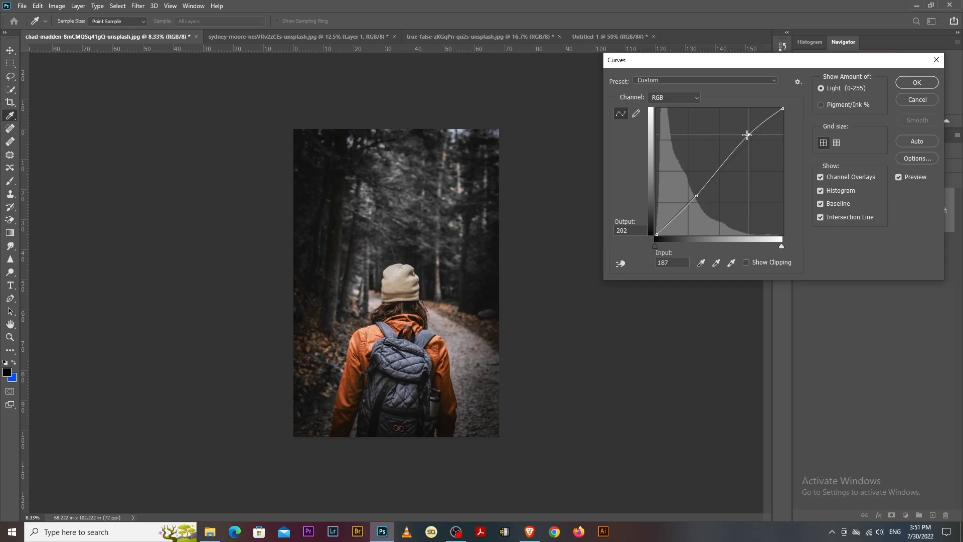
- Confirm the Curves dialog to commit the S-curve to the hiker photo
left_click(911, 83)
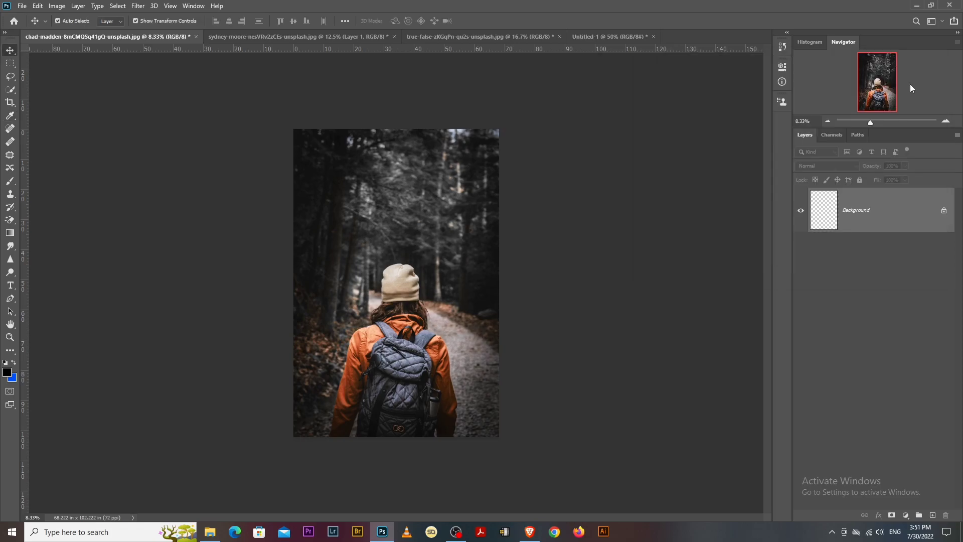